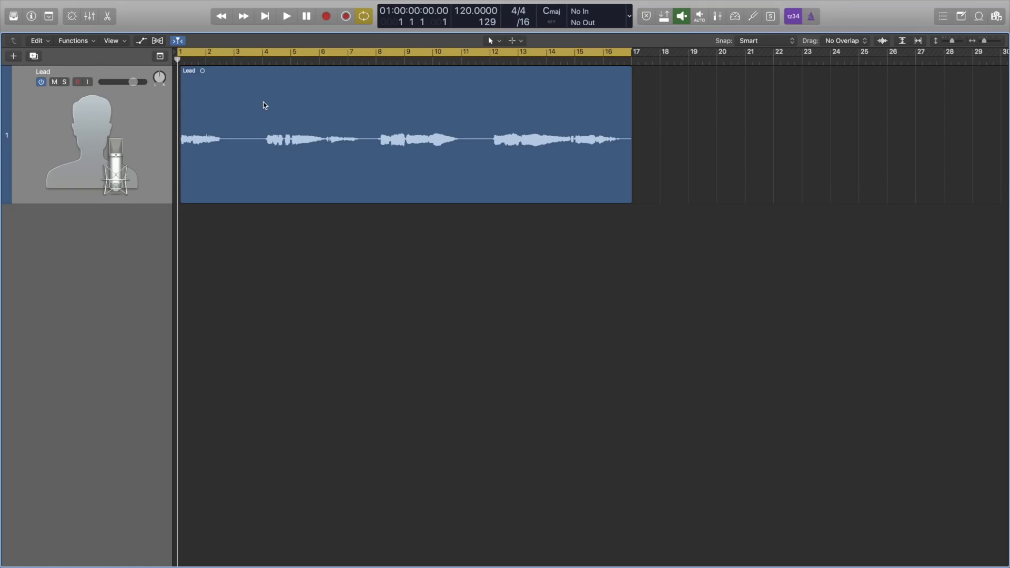
- Enable Flex Pitch on the Lead track, lower one note's gain and raise its pitch correction in the editor
click(158, 41)
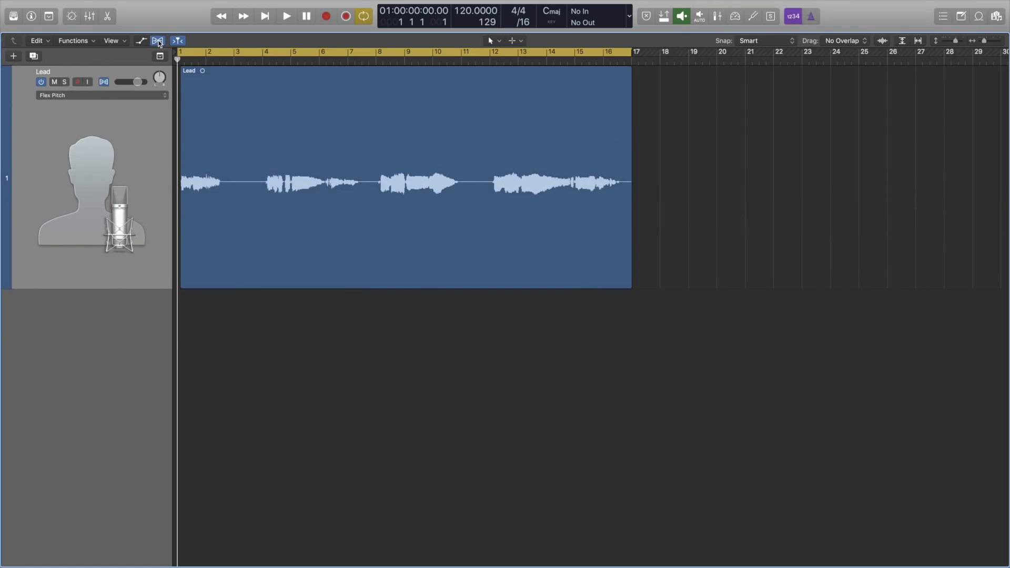
key(e)
mouse_move(204, 413)
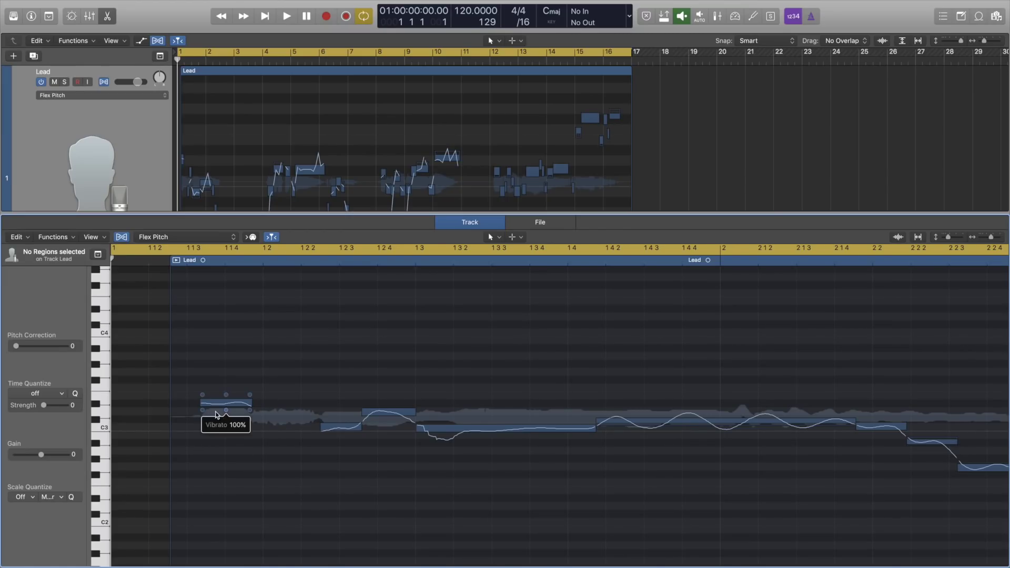
drag(204, 413, 189, 389)
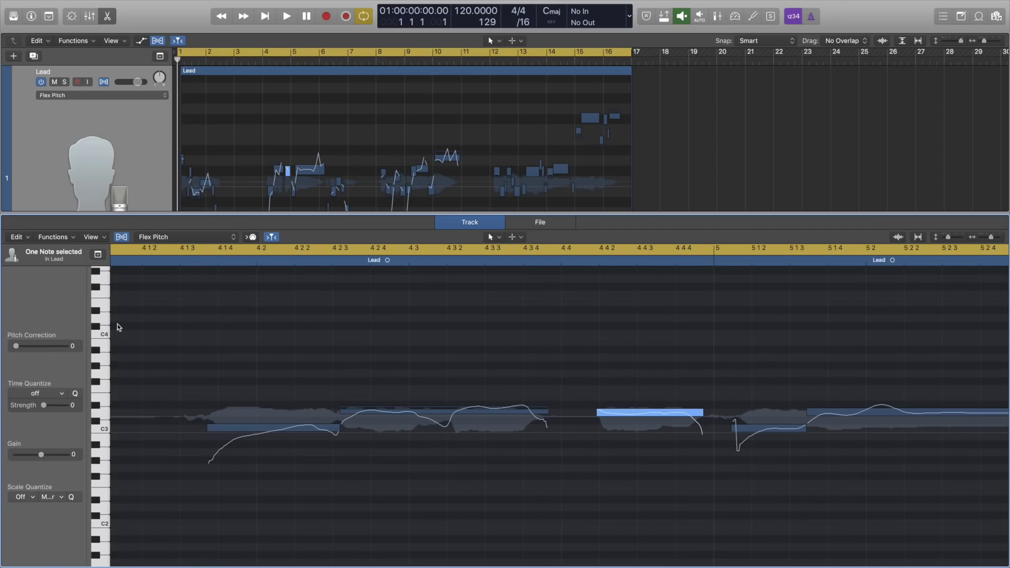
drag(16, 346, 74, 346)
key(e)
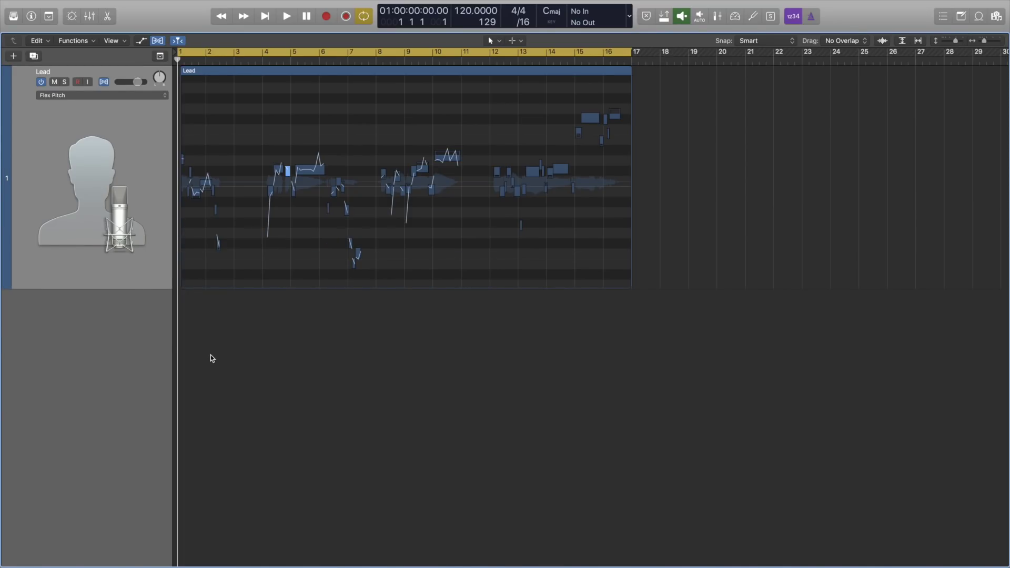
- Switch flex editing off for the Lead track
click(158, 41)
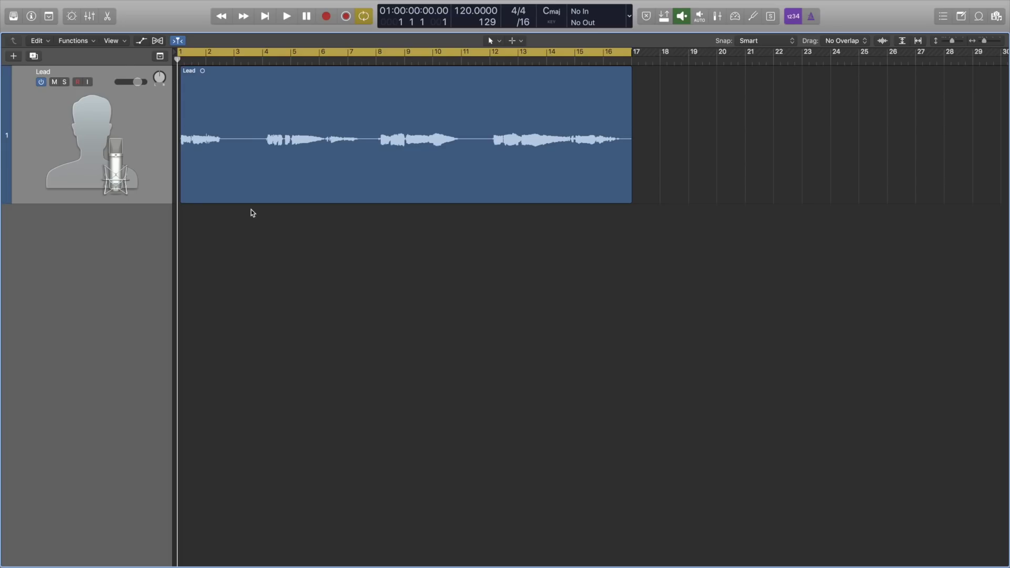
- Add a Remove Silence button to the toolbar and open Remove Silence for the Lead region
key(ctrl+alt+super+t)
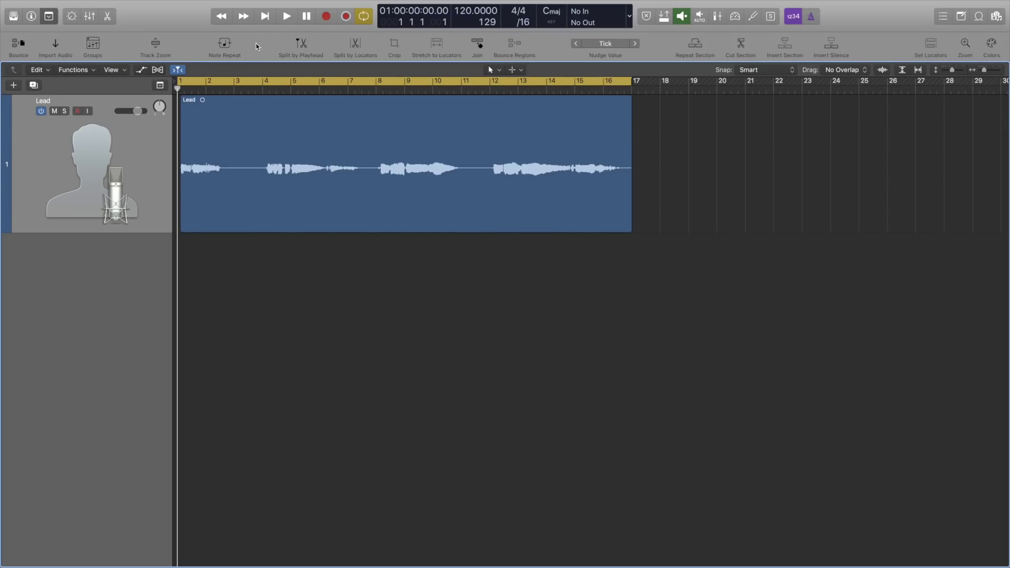
right_click(266, 49)
click(266, 48)
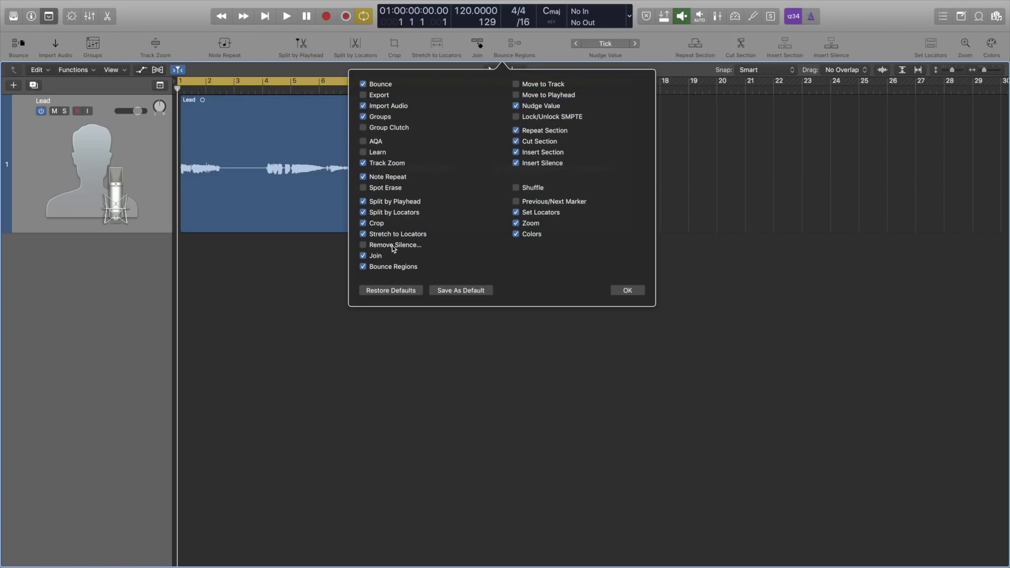
click(363, 245)
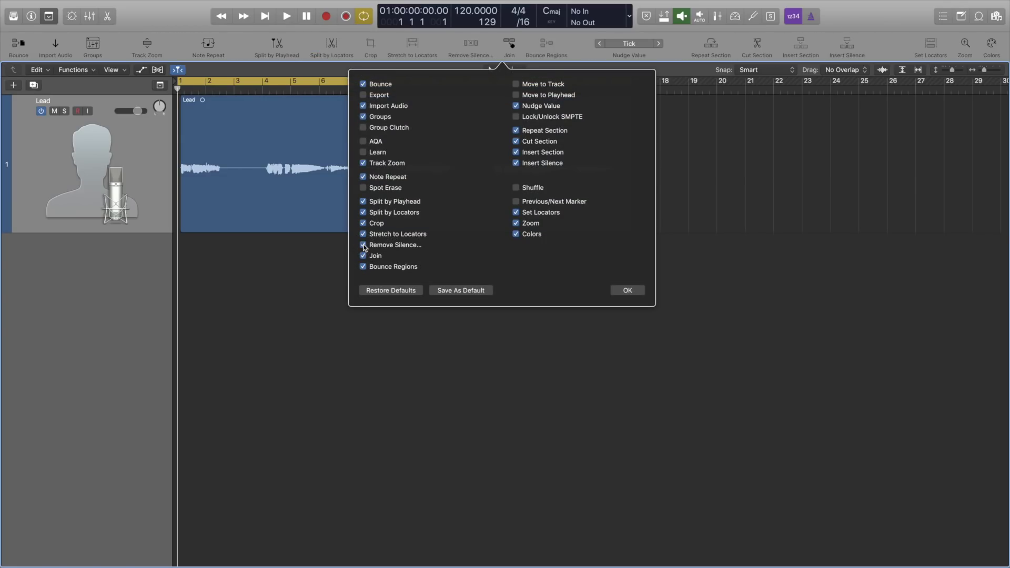
click(626, 290)
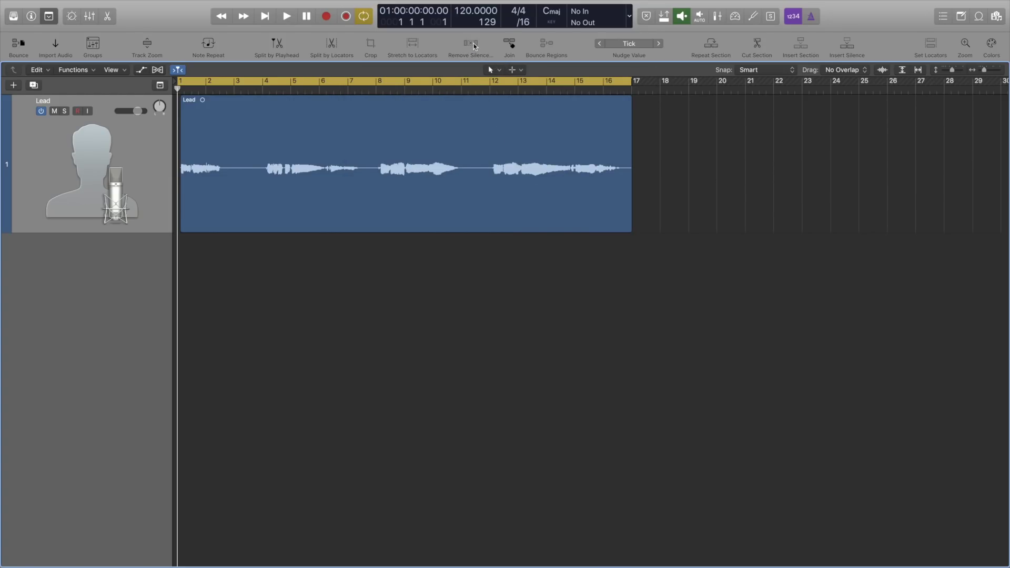
click(473, 45)
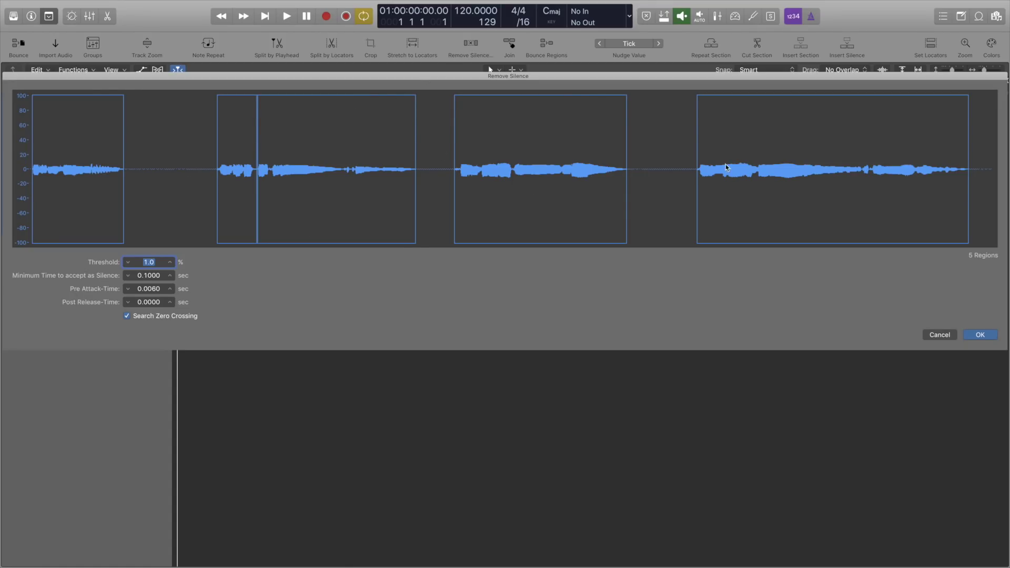
- Try higher Remove Silence threshold values, then set the threshold back to 1.0%
click(170, 262)
click(169, 262)
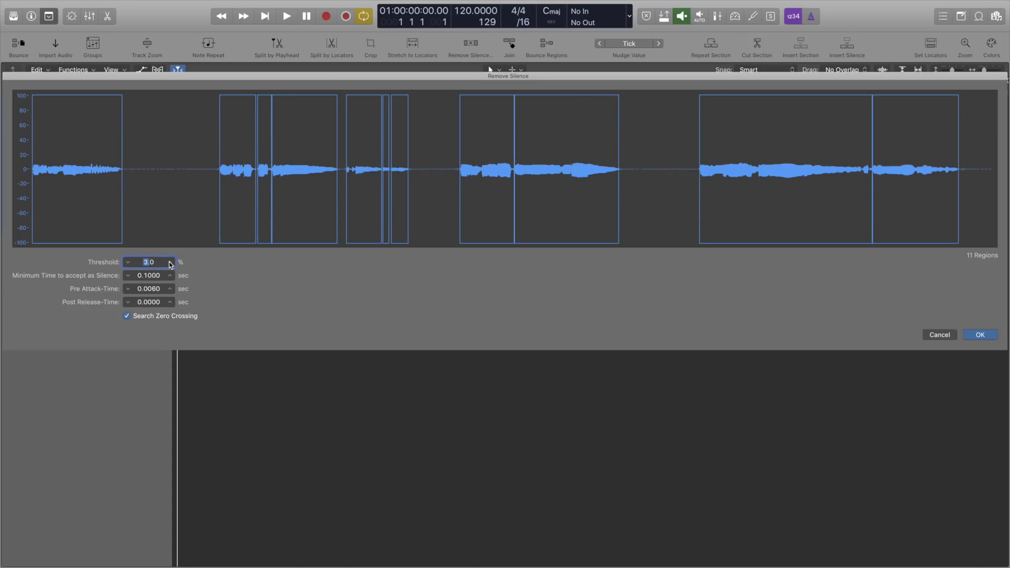
click(170, 261)
click(170, 261)
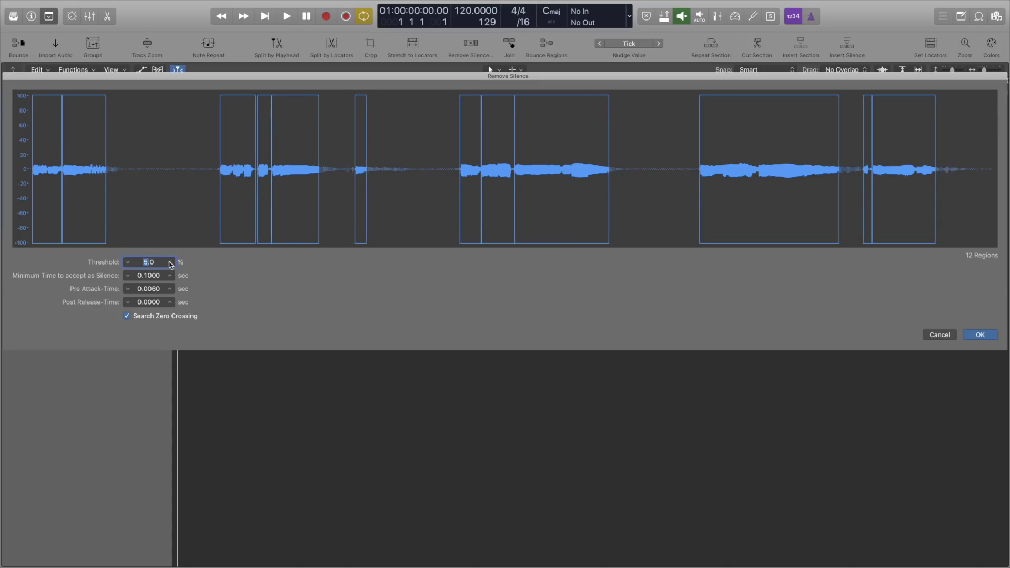
click(169, 261)
click(169, 262)
click(170, 261)
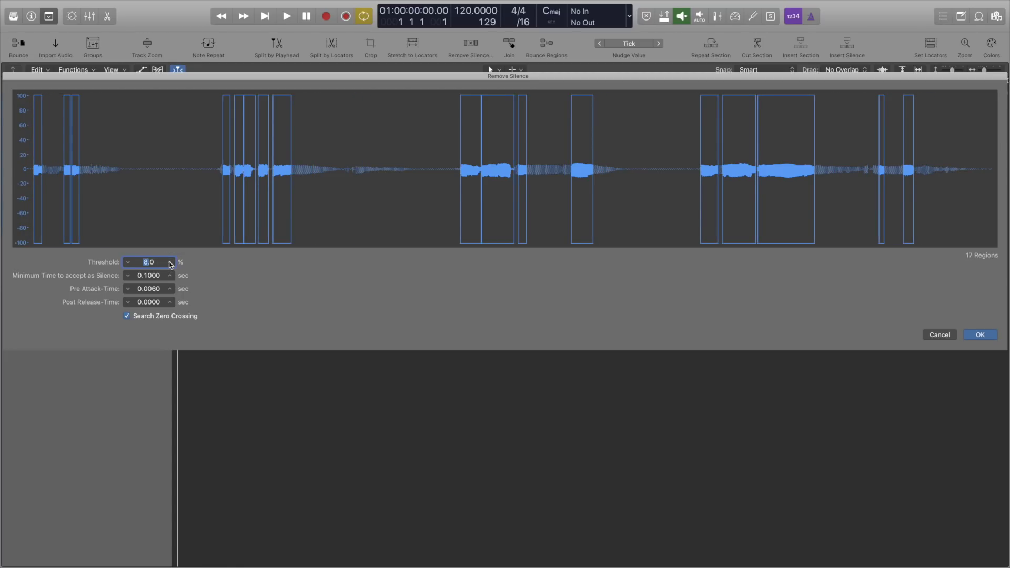
click(170, 262)
click(170, 262)
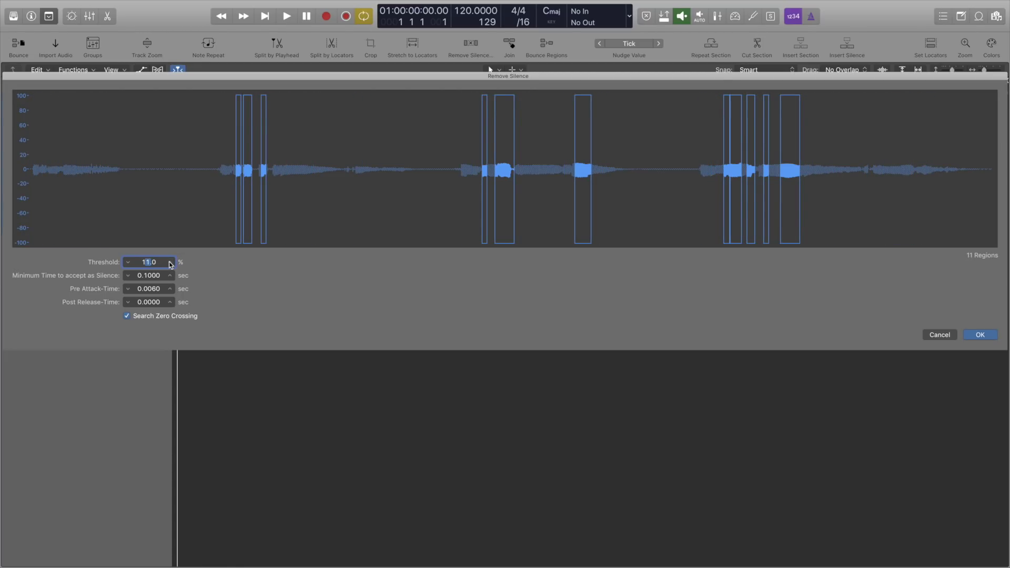
text(1)
key(Return)
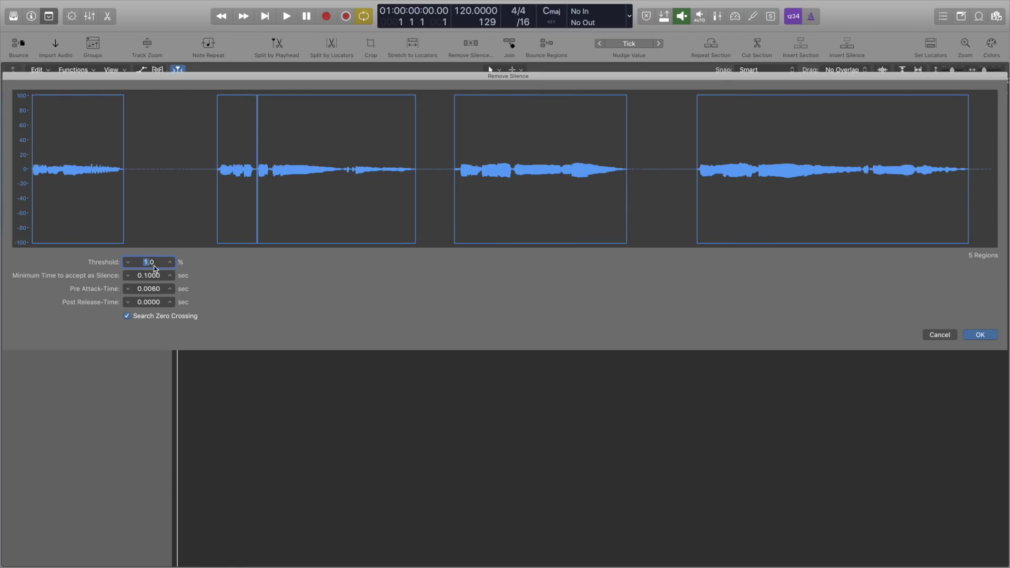
- Increase the Pre Attack-Time, apply the silence removal, and add a fade to the start of Lead.05
click(128, 290)
click(170, 288)
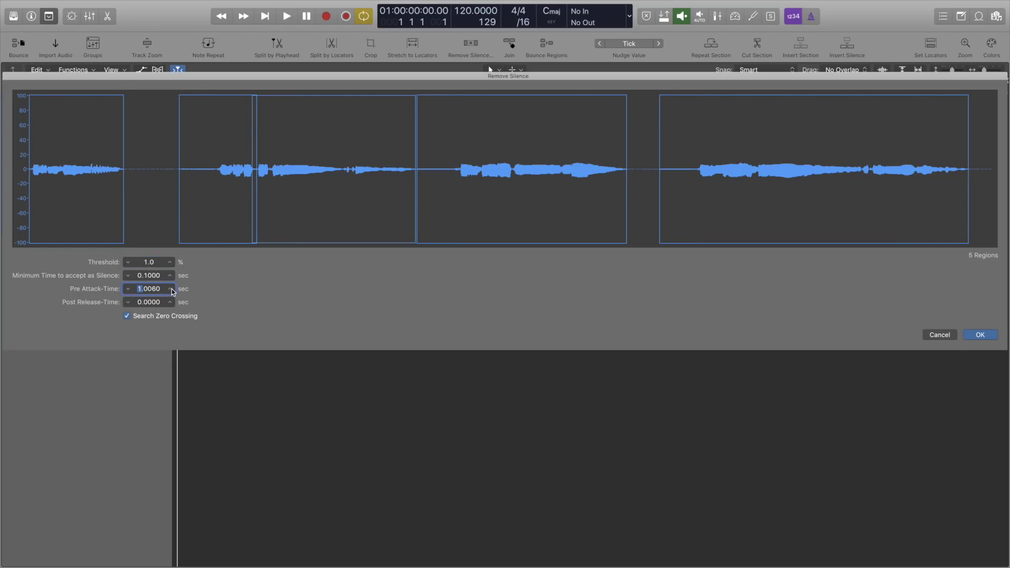
key(Return)
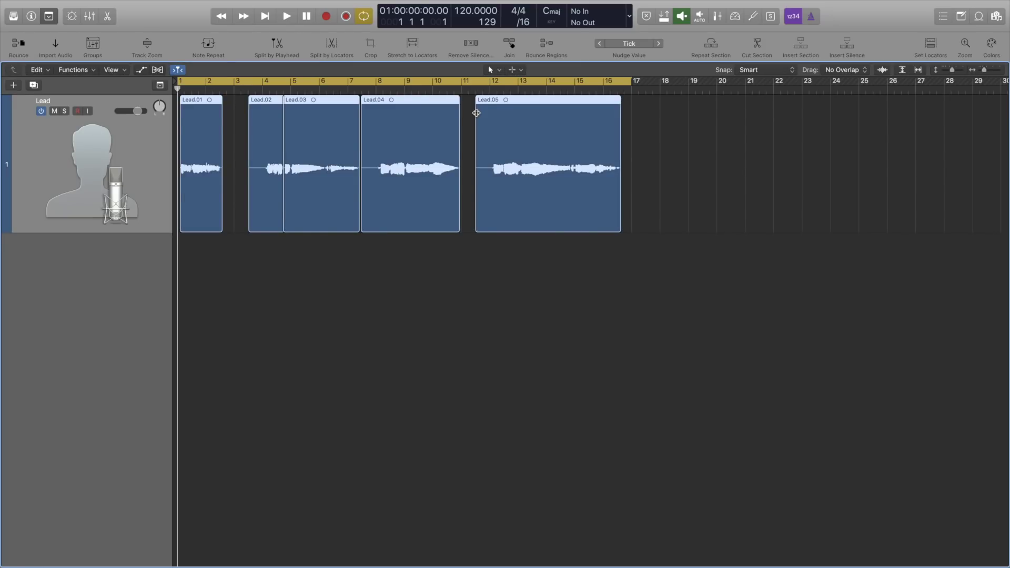
drag(476, 110, 479, 112)
- In Skyfall - Mix 2, select the Kick 2.1 audio region and bring up the Track menu
click(446, 262)
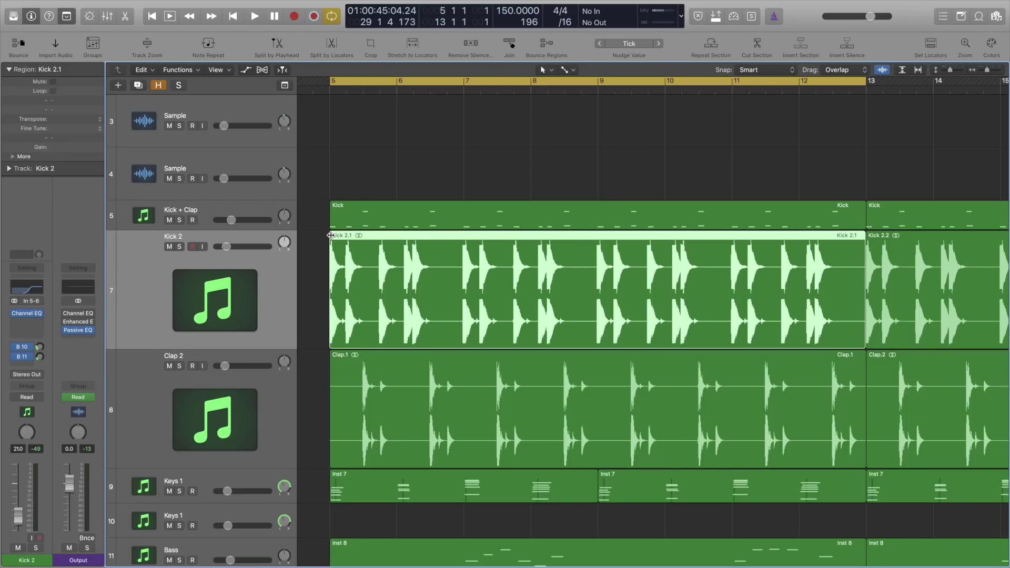
click(309, 301)
click(372, 280)
click(311, 279)
click(387, 279)
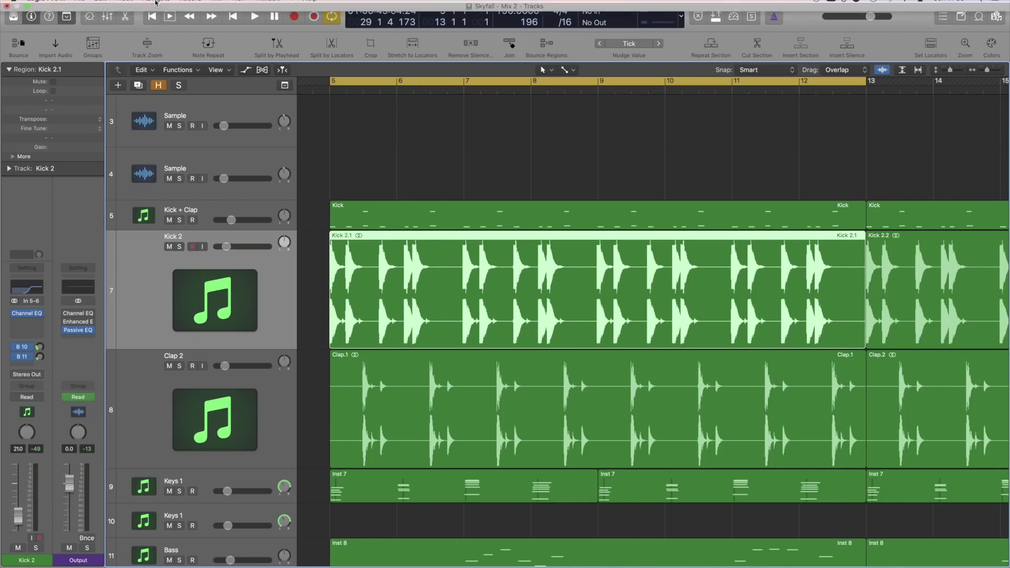
click(124, 5)
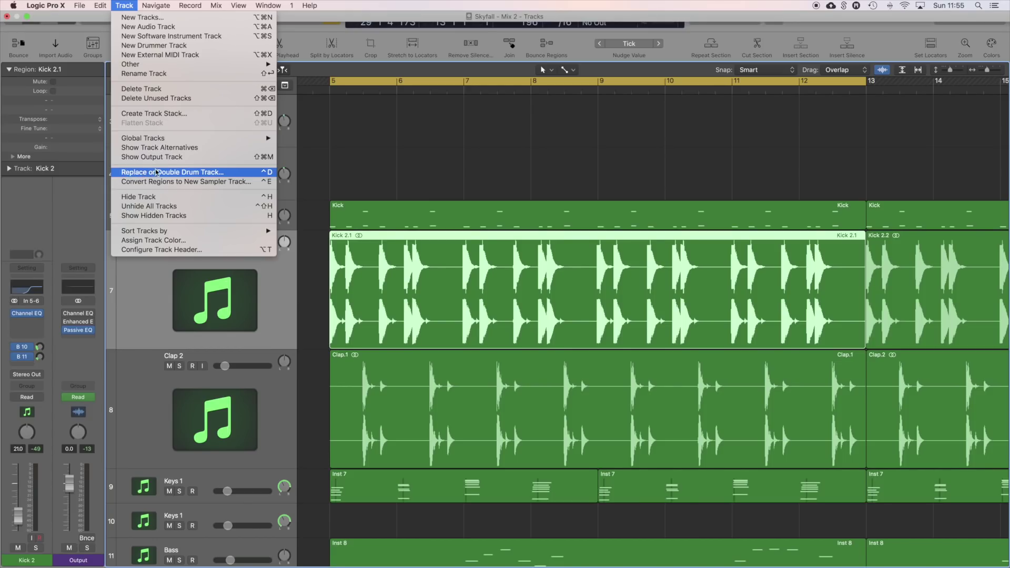
- Replace the Kick 2 drums with instrument 'other' and trigger note C1 (36) KICK 1
click(180, 173)
click(227, 223)
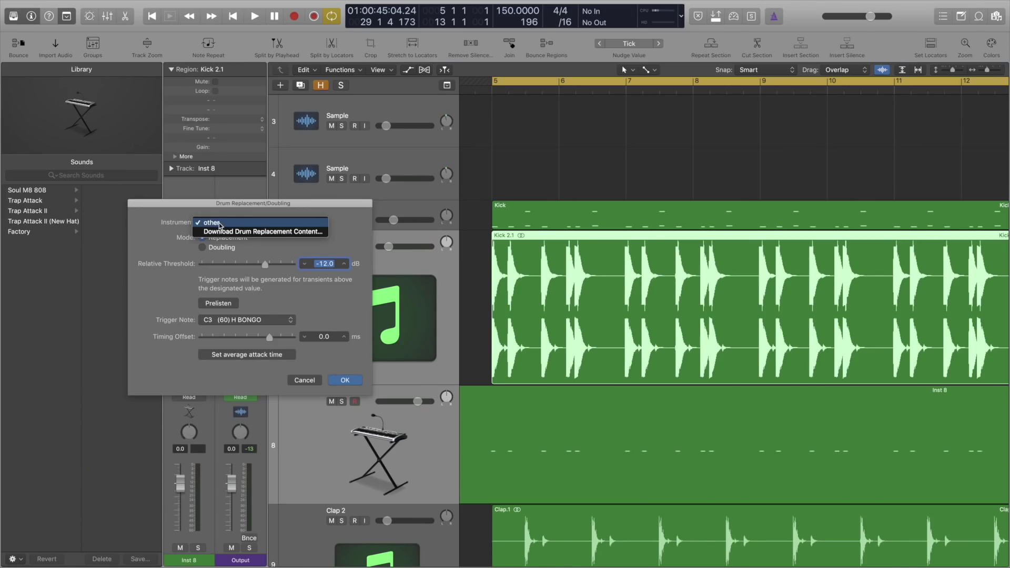
click(222, 223)
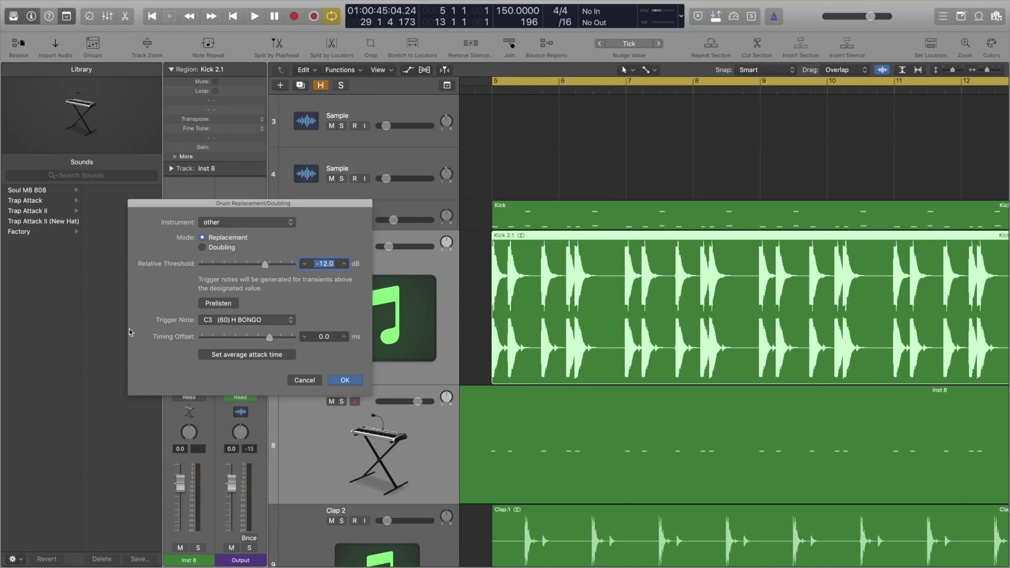
click(271, 322)
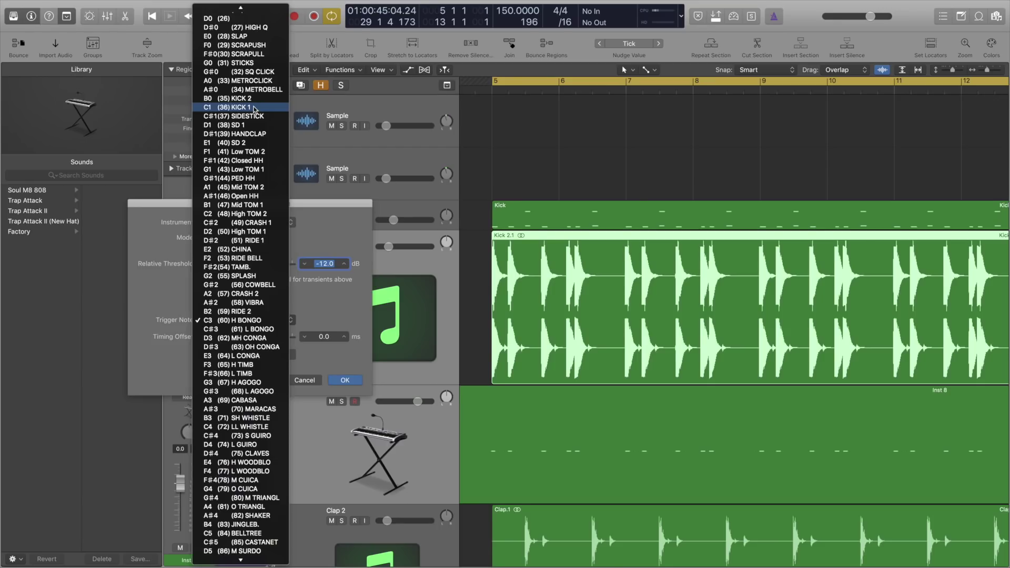
click(262, 109)
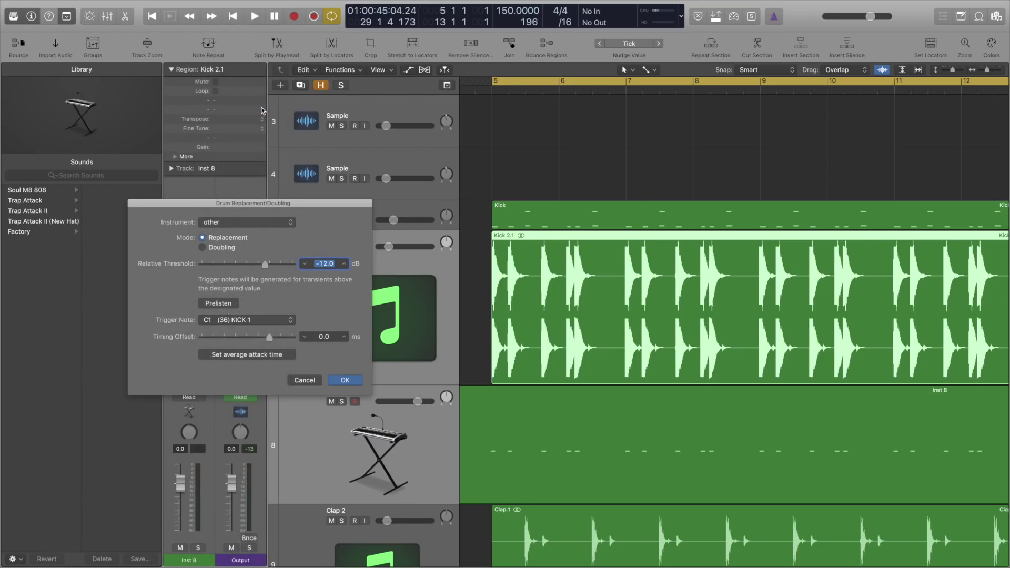
click(342, 380)
- Load the Empty Kit Drum Machine Designer patch onto the new Kick 2 + track
click(418, 414)
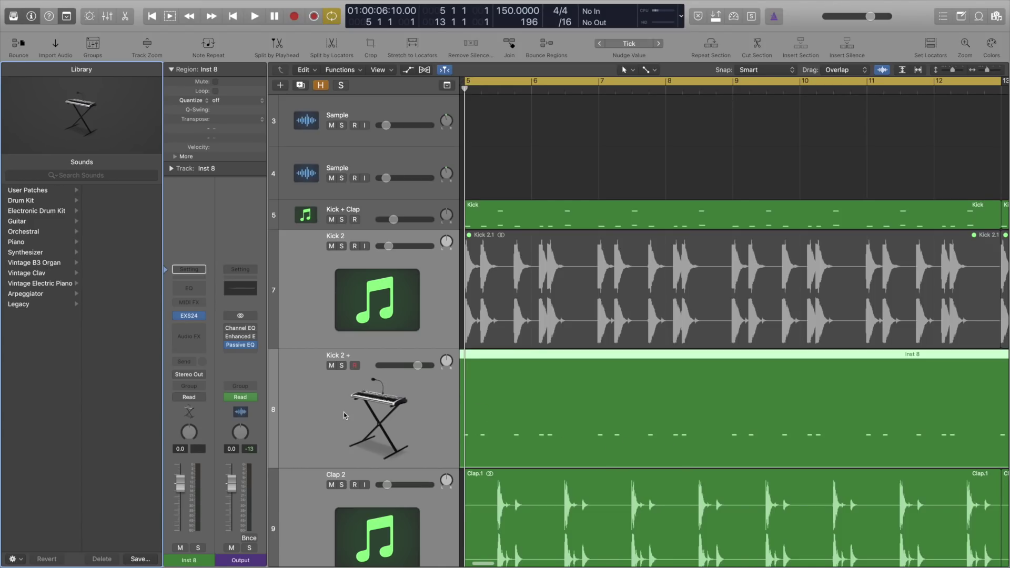
mouse_move(202, 317)
click(61, 212)
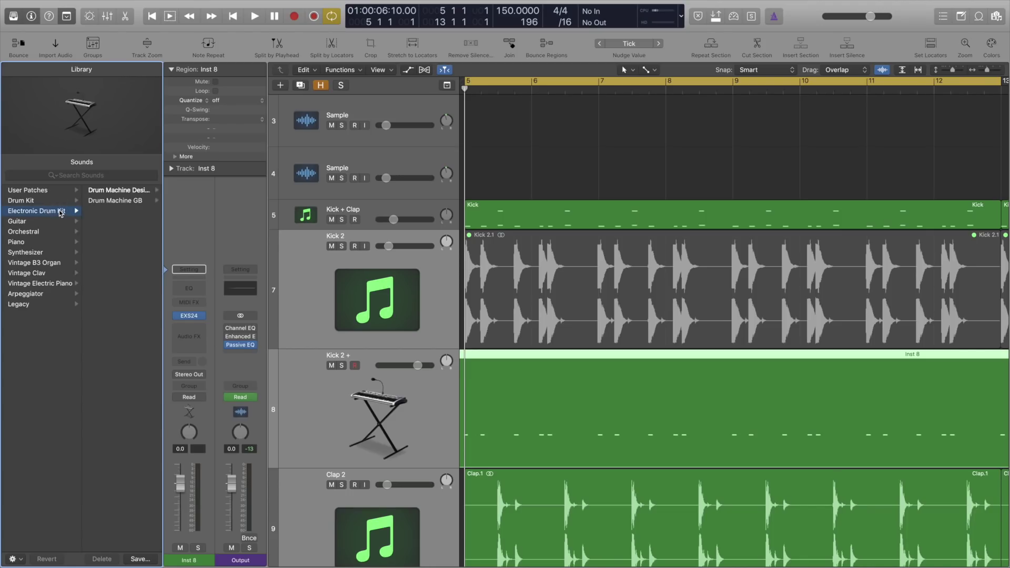
click(113, 191)
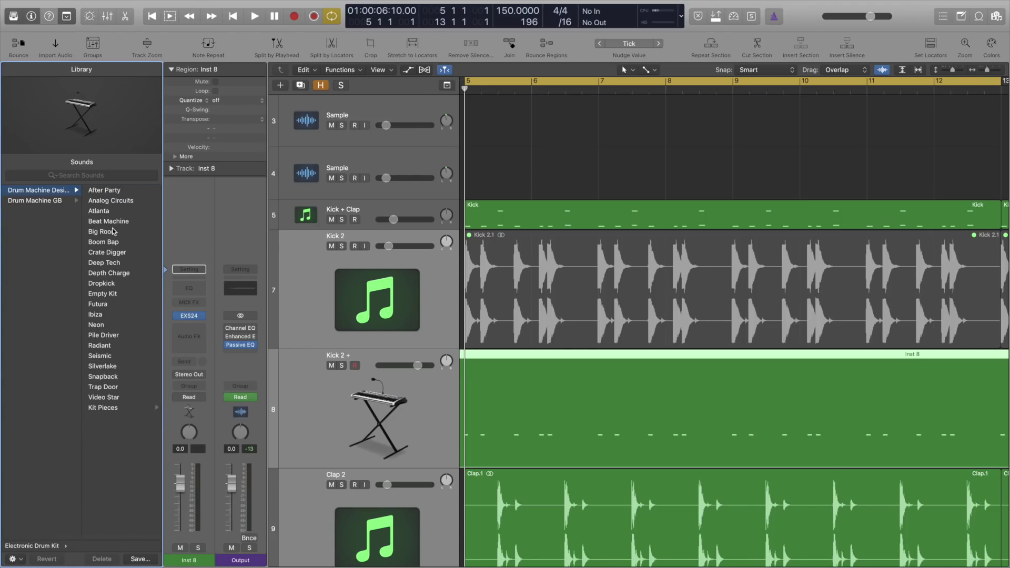
click(102, 294)
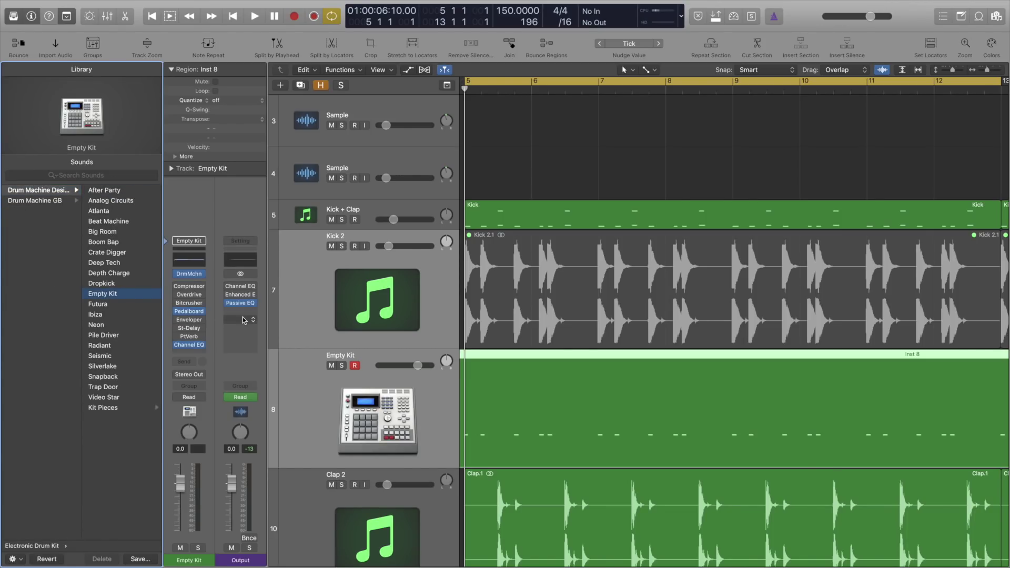
- Put Kick 1 - After Party on pad C1, then solo Empty Kit and play it back
click(189, 274)
click(330, 283)
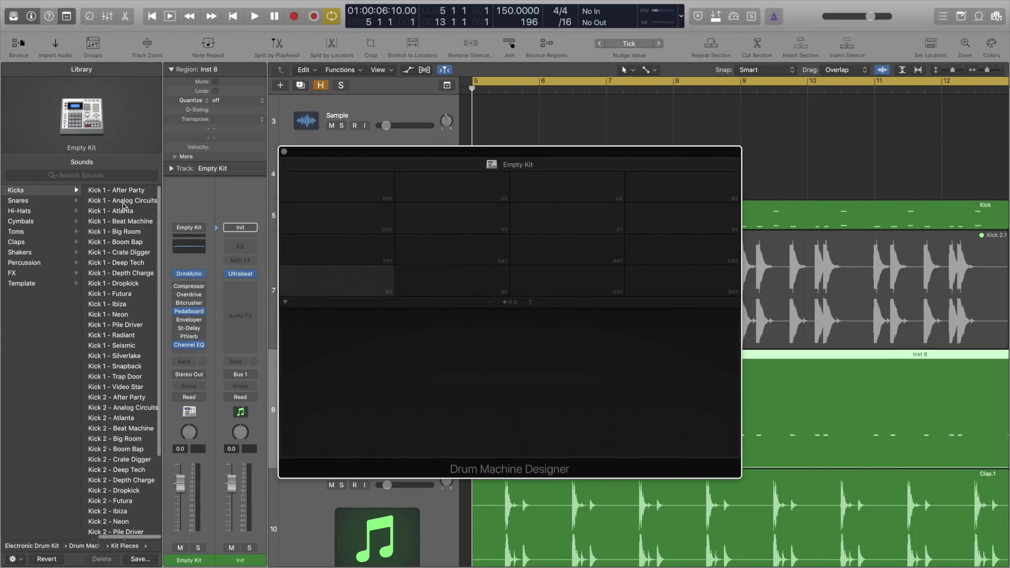
click(311, 153)
drag(311, 153, 102, 47)
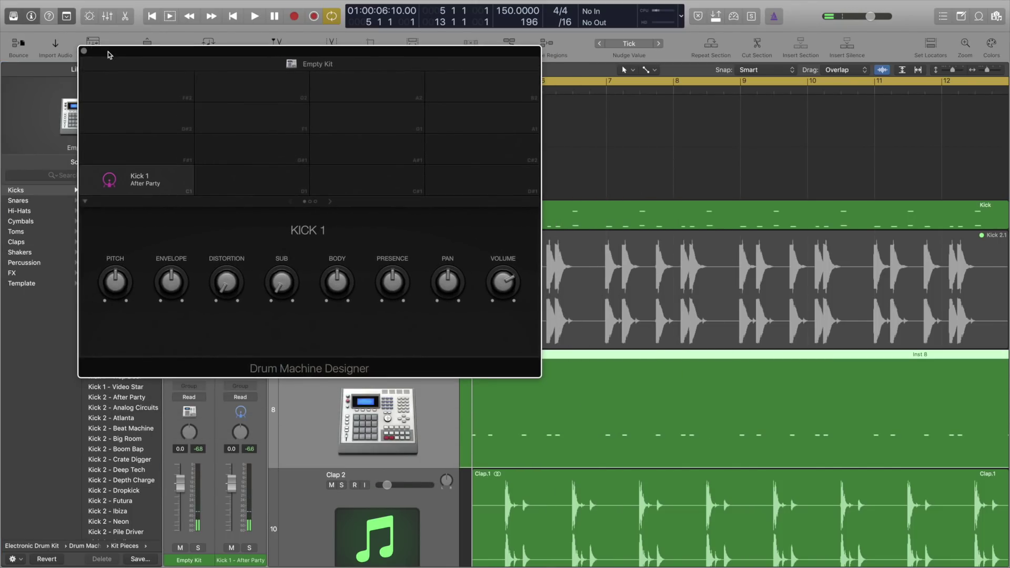
click(86, 52)
click(342, 365)
key(space)
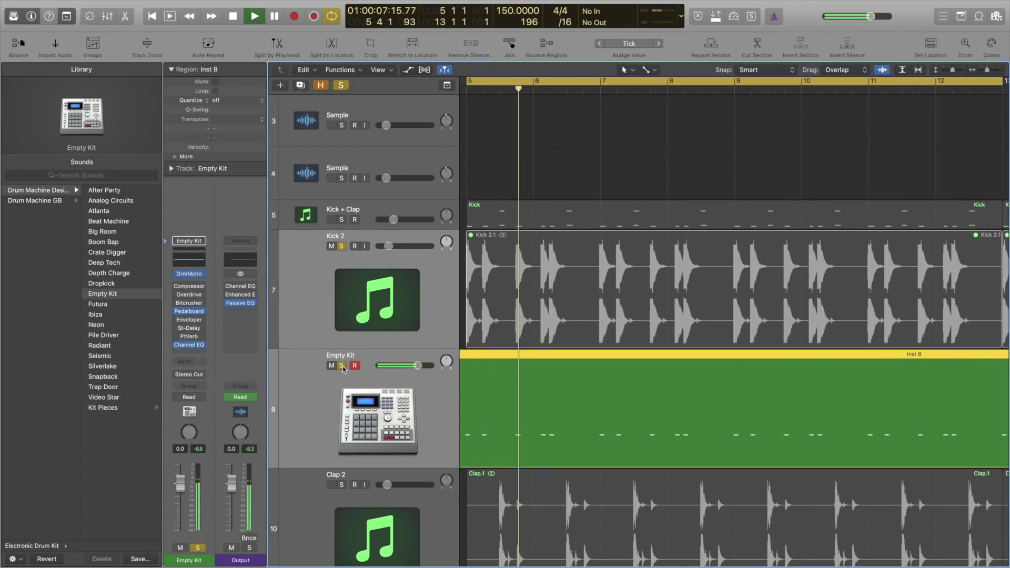
key(space)
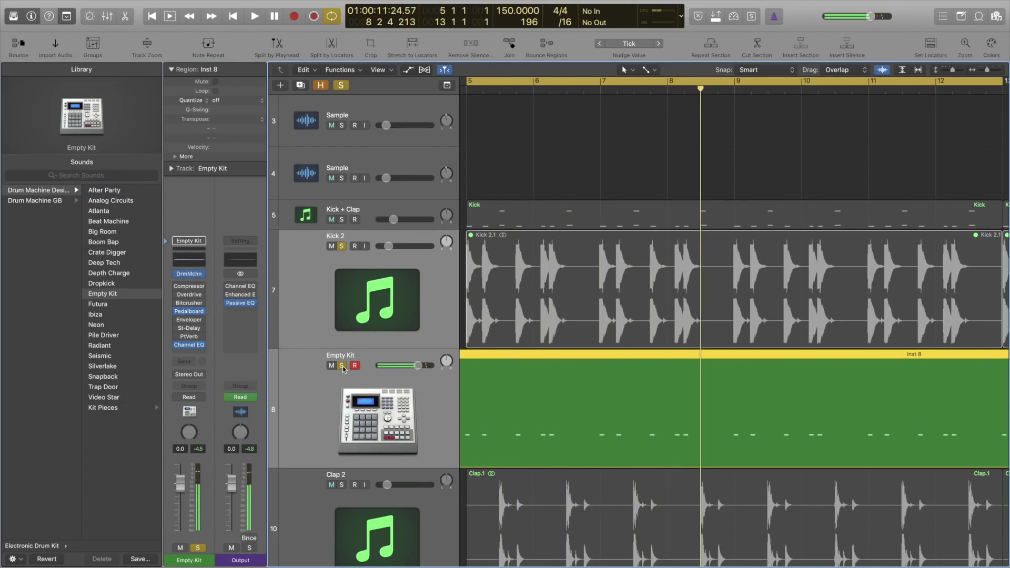
- Reopen the drum machine, go to the next pad page and select the empty C3 pad
click(189, 273)
click(331, 201)
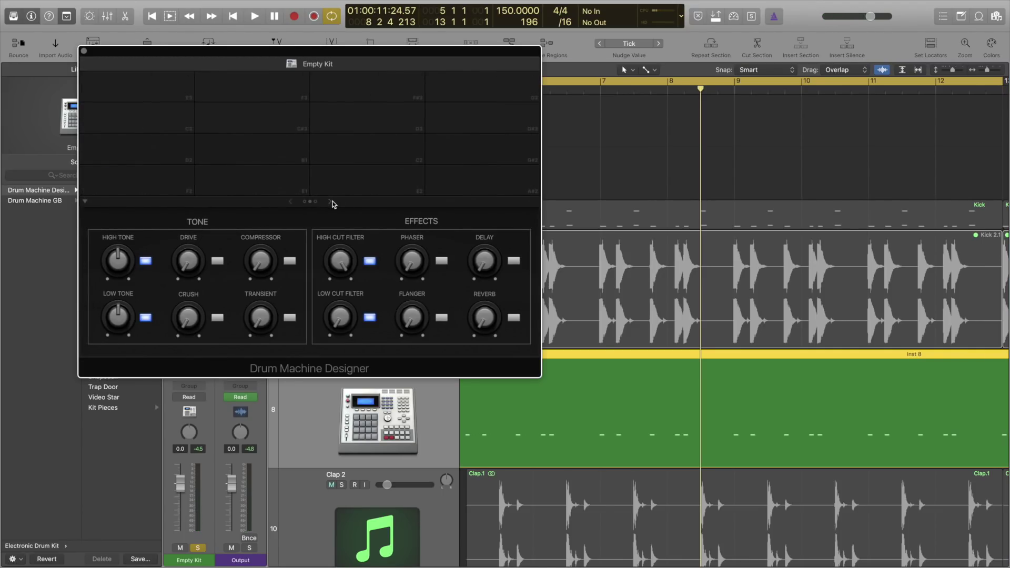
click(162, 120)
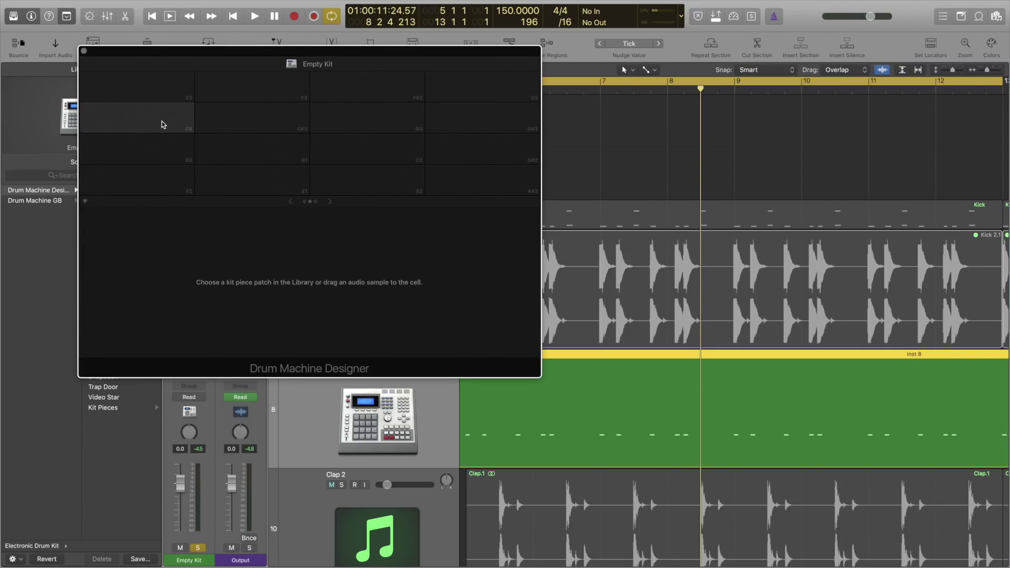
click(84, 51)
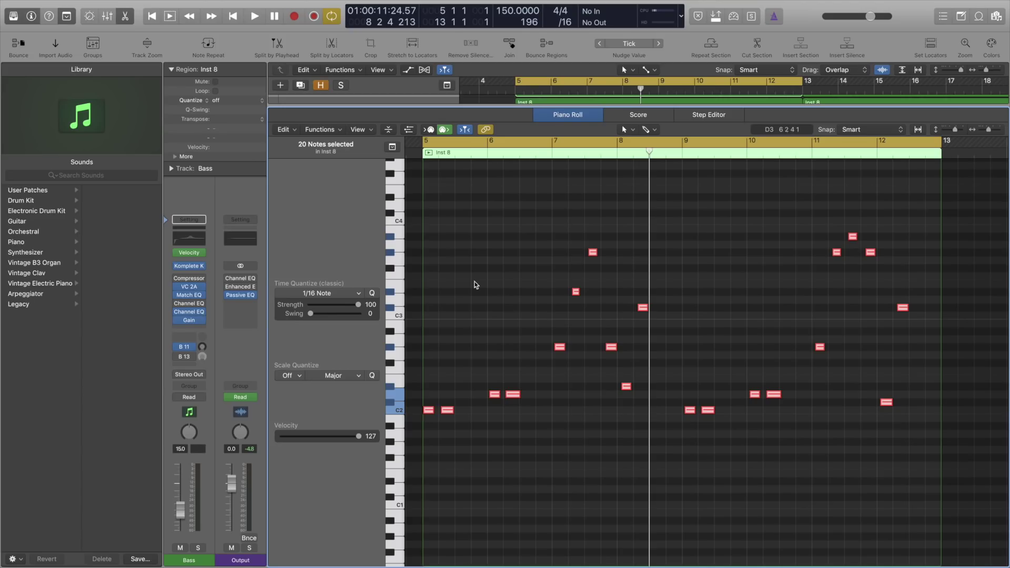
- Apply the Fixed Note Length MIDI Transform with a length of 0 1 0 to all 20 notes
click(341, 130)
mouse_move(361, 221)
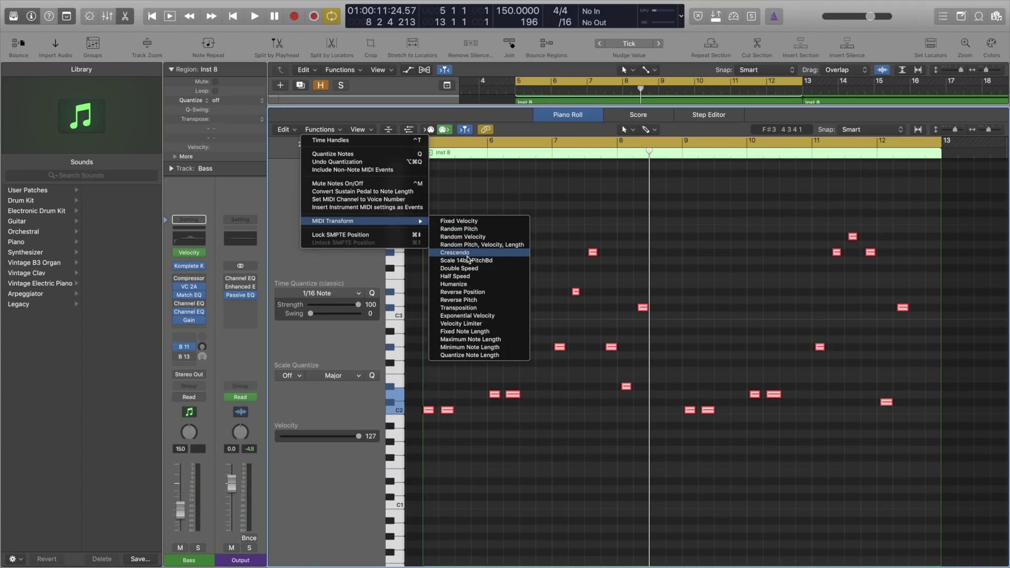
click(466, 332)
key(Tab)
key(Tab)
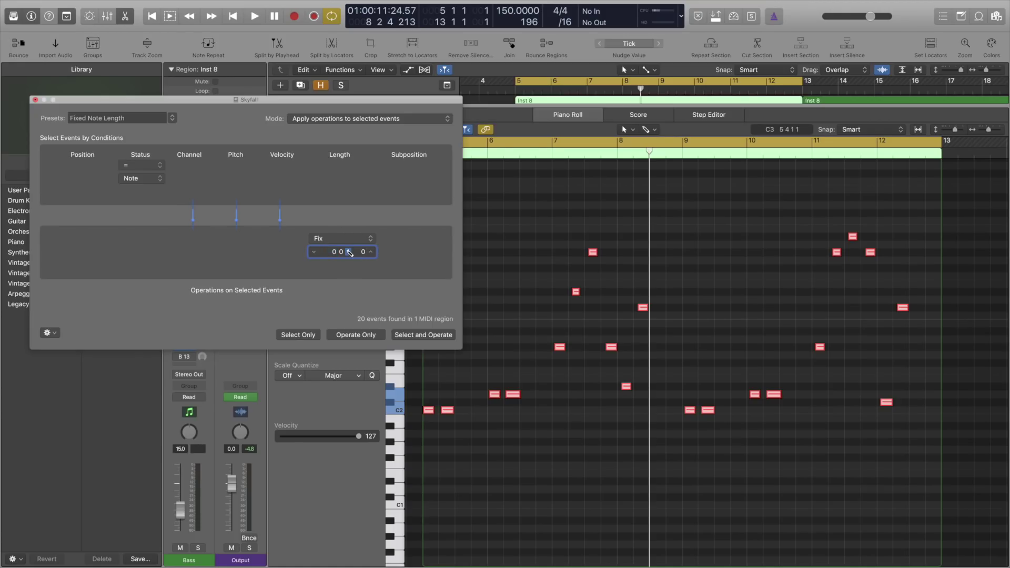
click(370, 252)
click(404, 335)
click(589, 462)
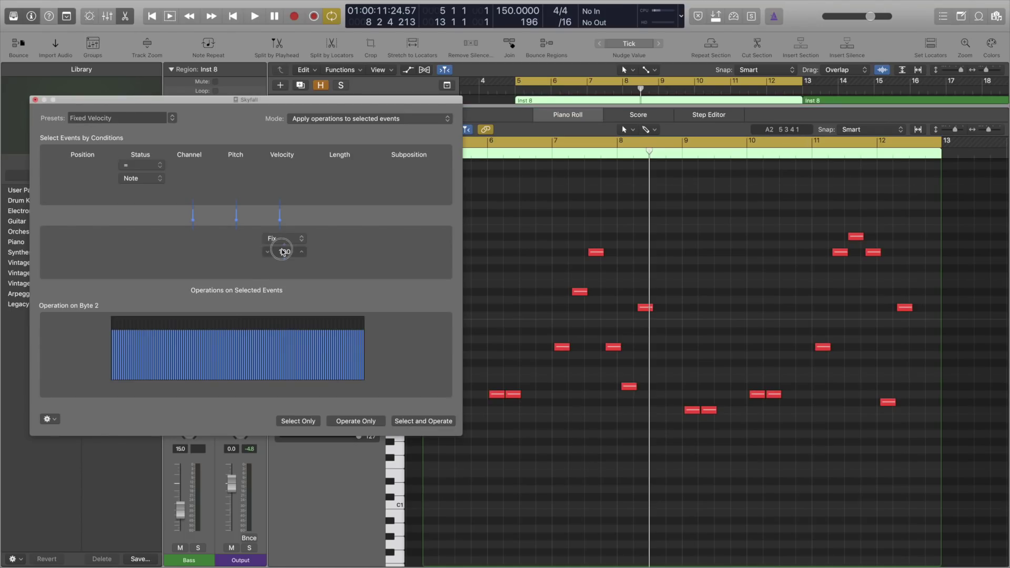
- Enter 60 as the fixed velocity, apply it to all 20 notes, and close the Transform window
double_click(284, 252)
text(60)
key(Return)
click(441, 421)
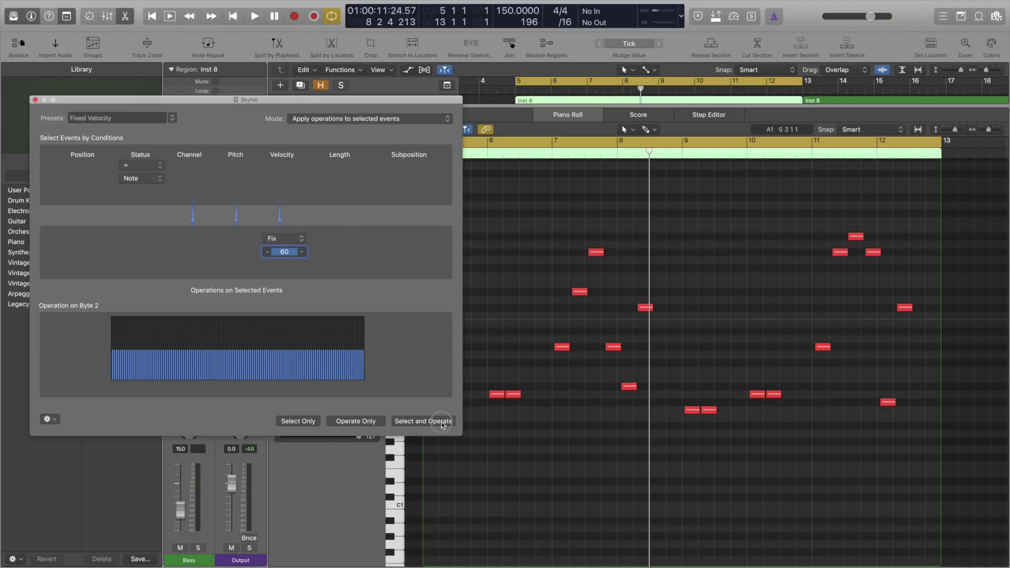
click(567, 452)
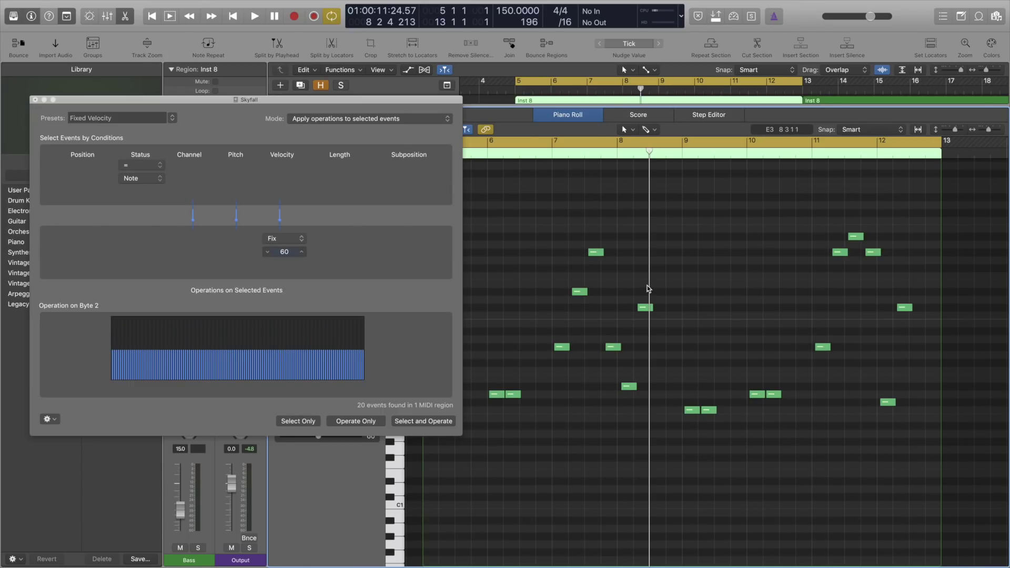
click(35, 100)
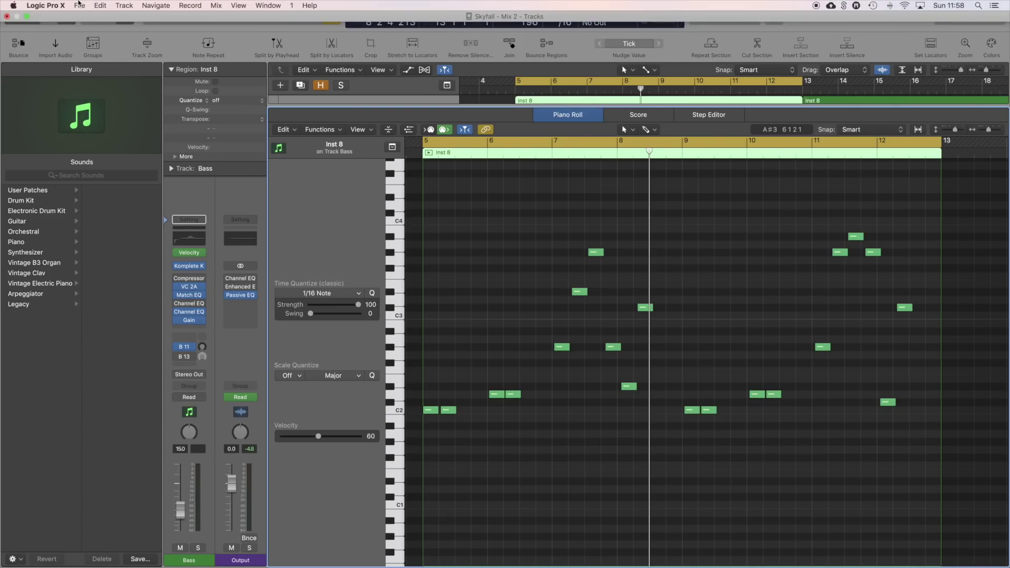
- In Preferences > Plug-in Manager, drag Waves RVerb (s) into the Reverb category
click(79, 4)
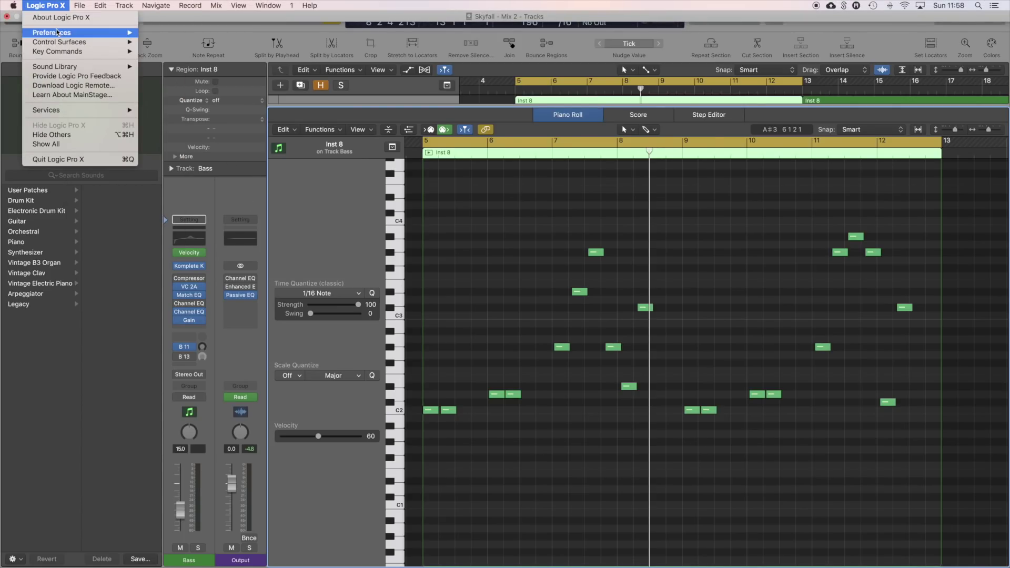
mouse_move(58, 33)
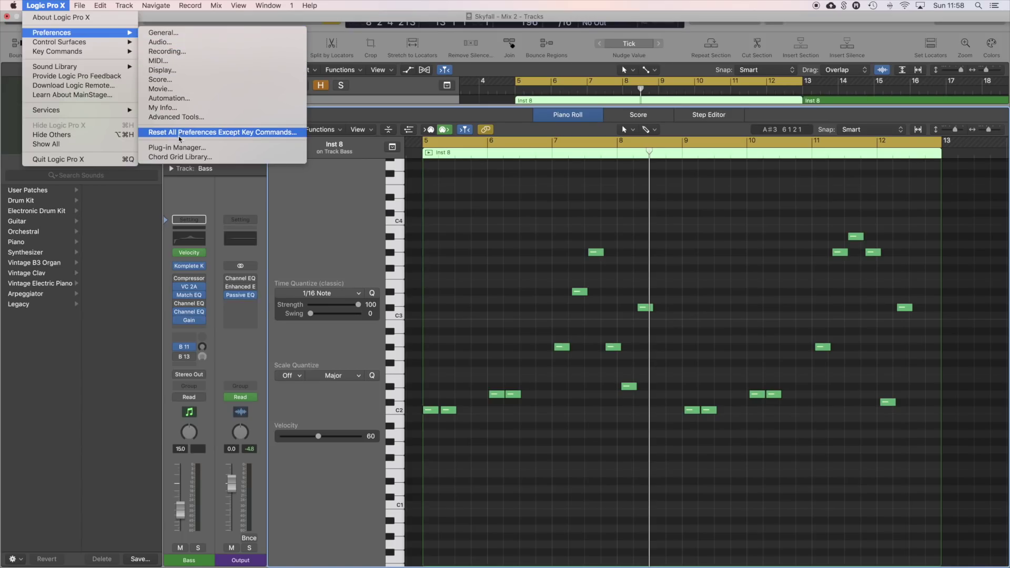
click(225, 152)
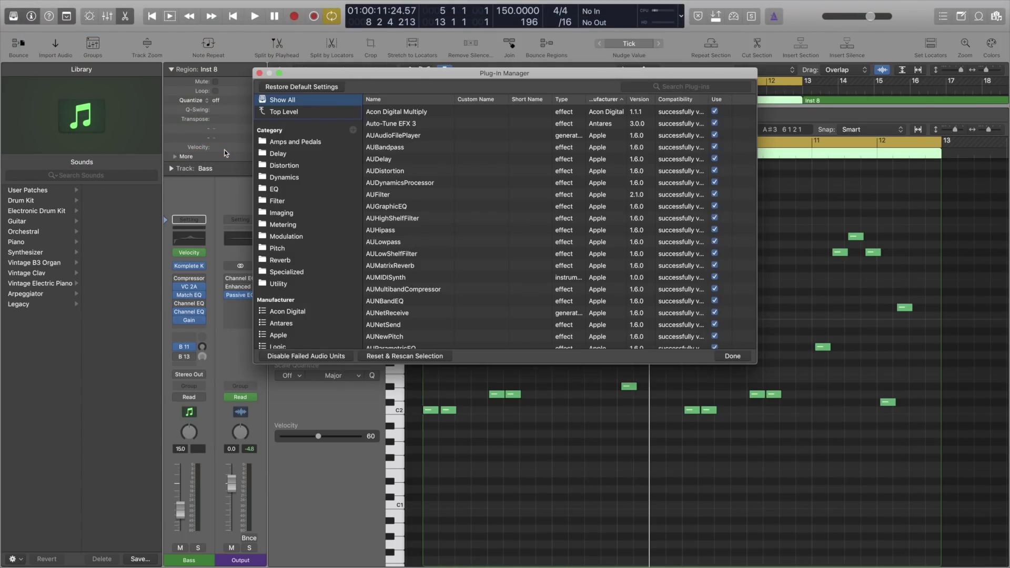
click(273, 262)
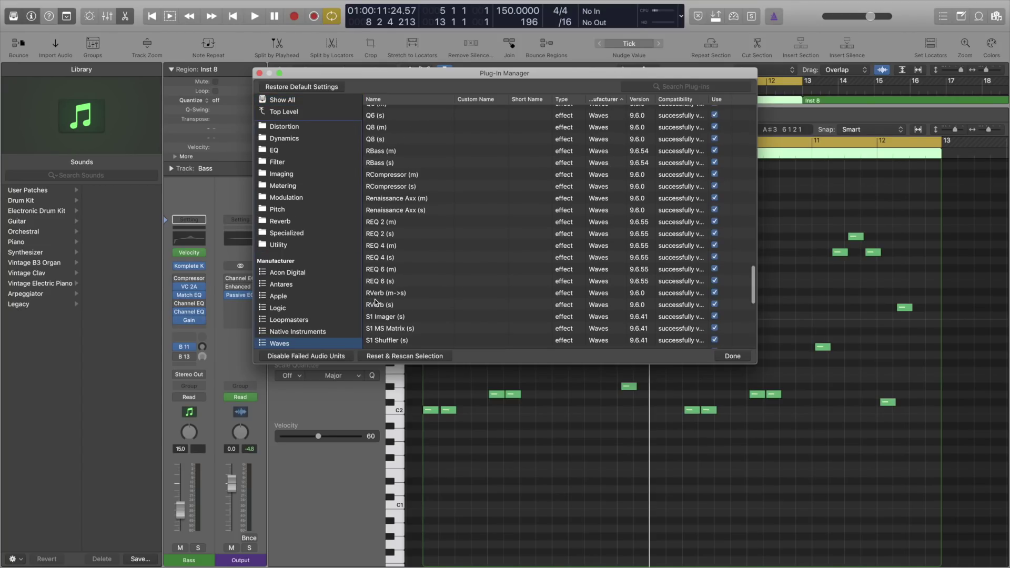
click(370, 300)
drag(370, 302, 288, 223)
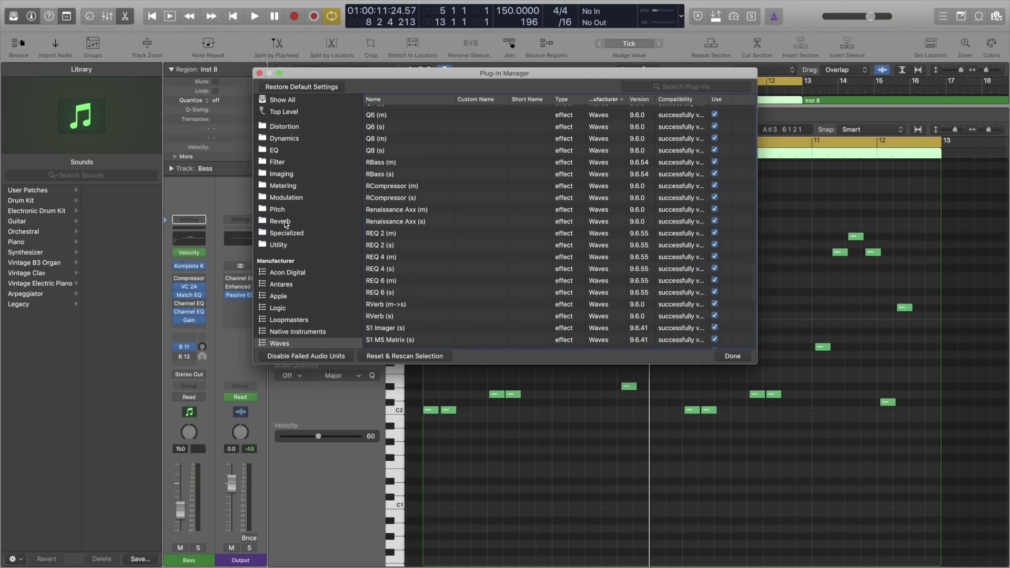
click(287, 223)
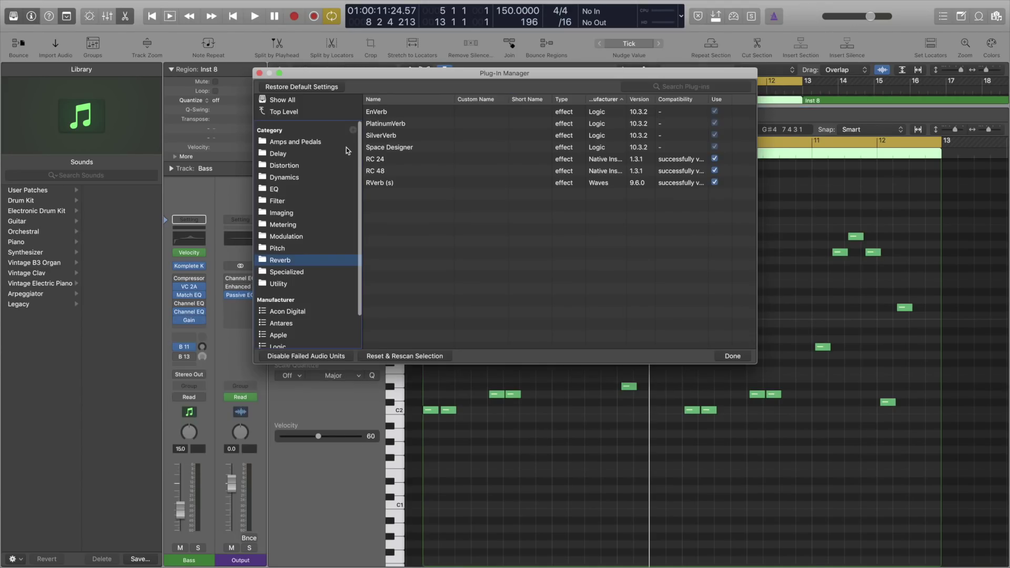
- Add a new plug-in category folder named 'Favs' beside Category in the Plug-in Manager
click(353, 129)
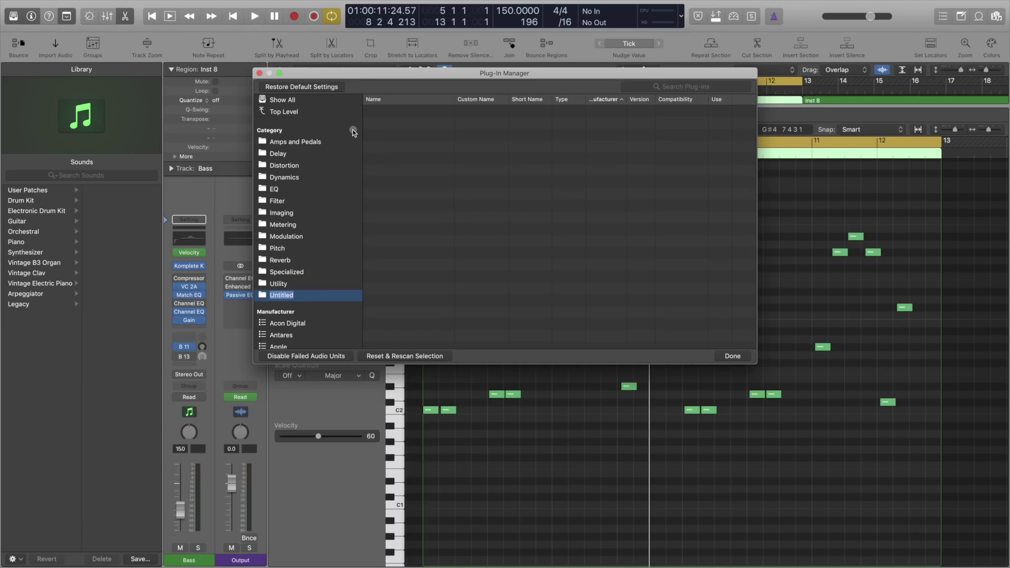
text(Favs)
key(Return)
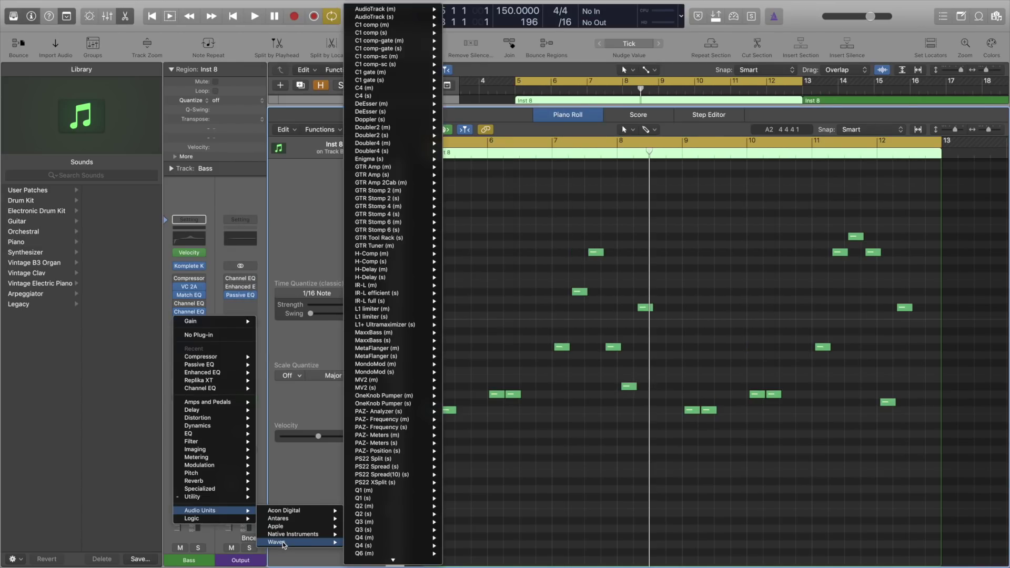
- Dismiss the Audio FX plug-in menu on the Bass channel without inserting any effect
scroll(387, 541, up, 5)
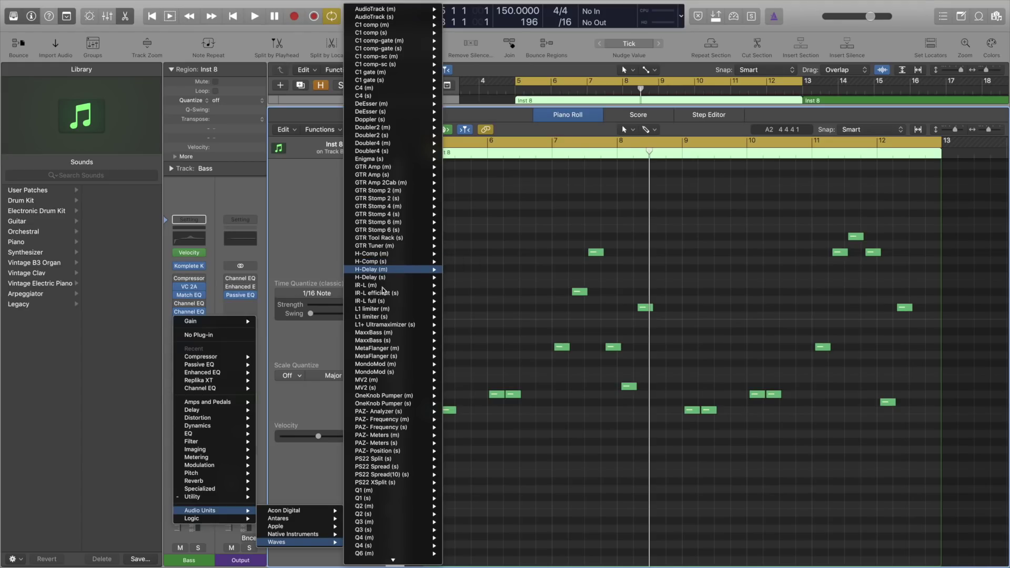
click(300, 491)
- Reopen the Plug-in Manager from Logic Pro X Preferences and add an empty 'Favs' category
mouse_move(77, 4)
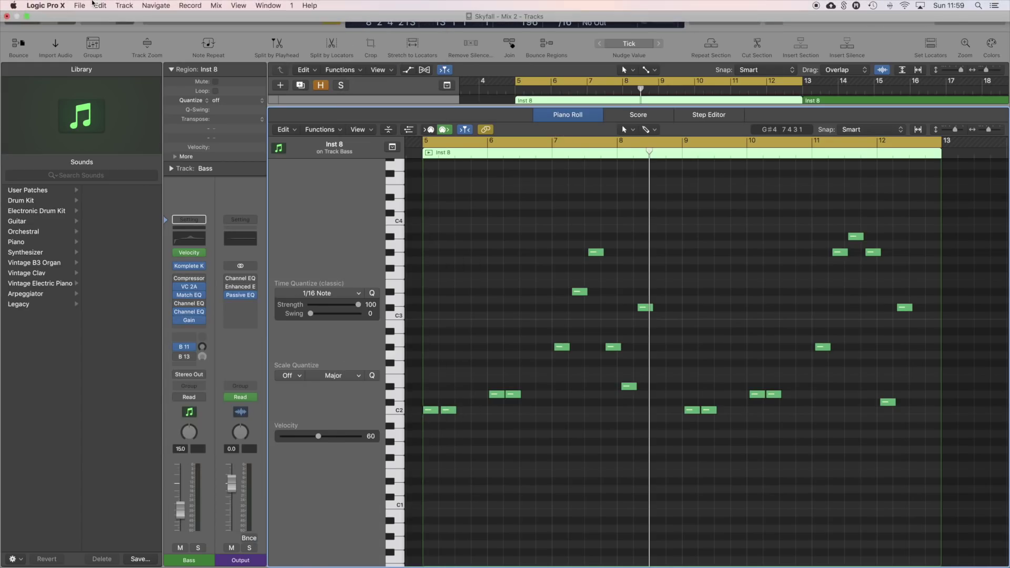
click(46, 4)
mouse_move(56, 34)
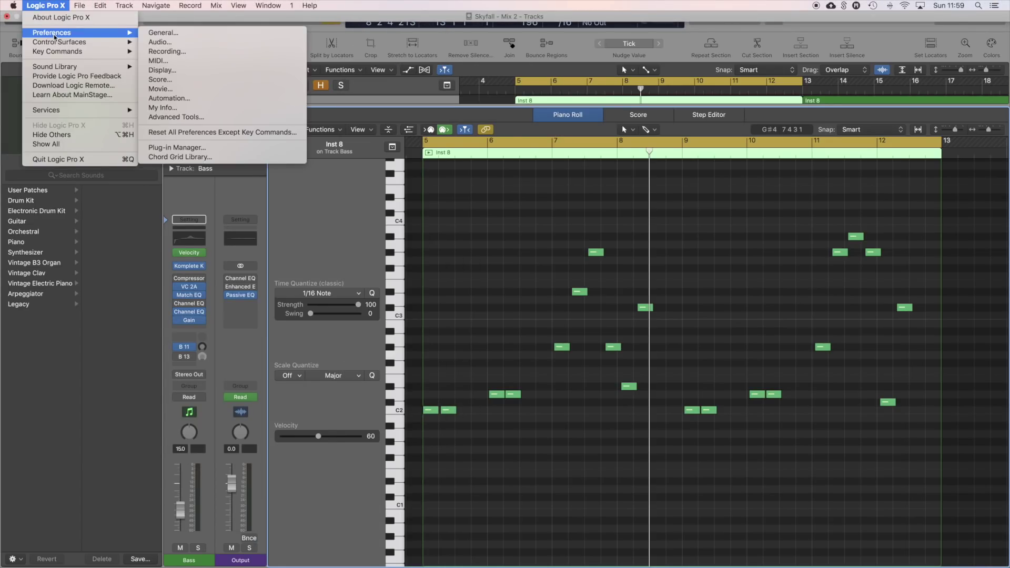
click(195, 149)
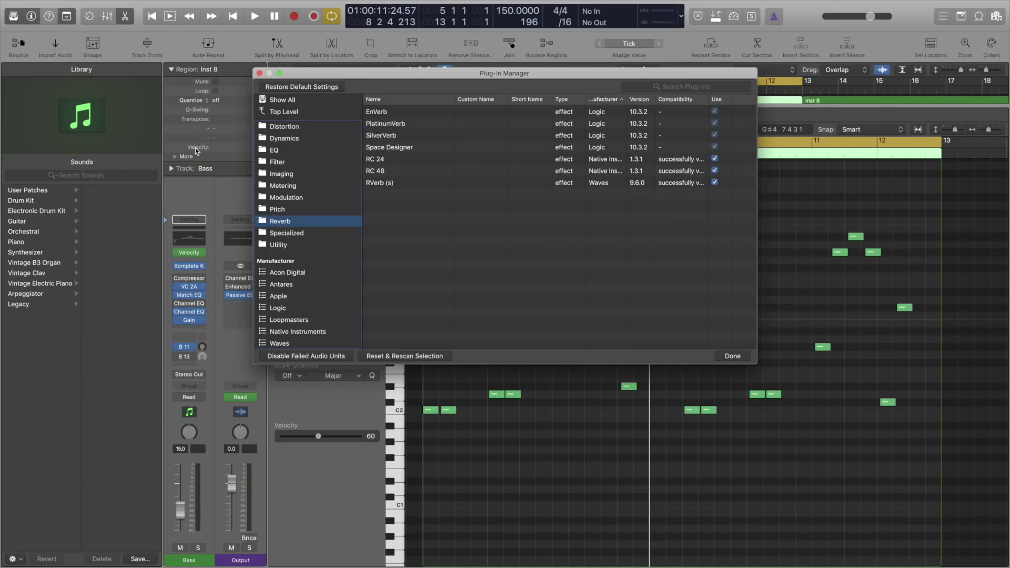
scroll(330, 220, up, 4)
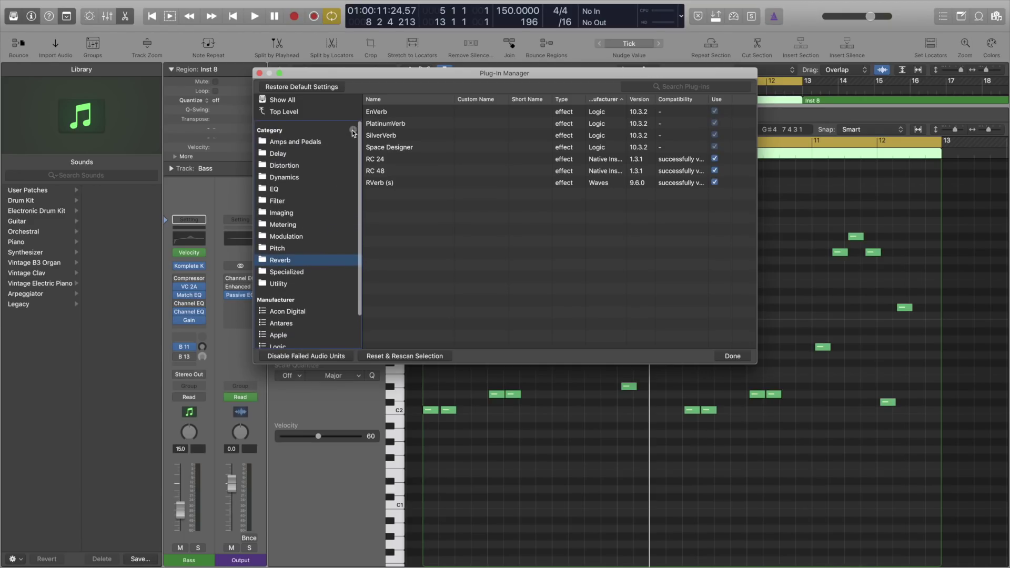
click(353, 130)
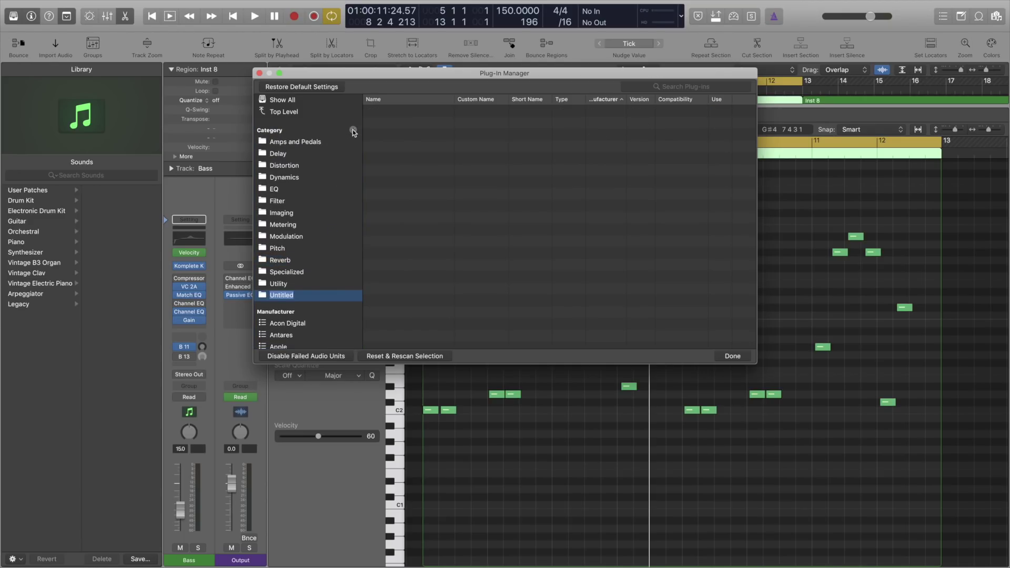
text(Favs)
key(Return)
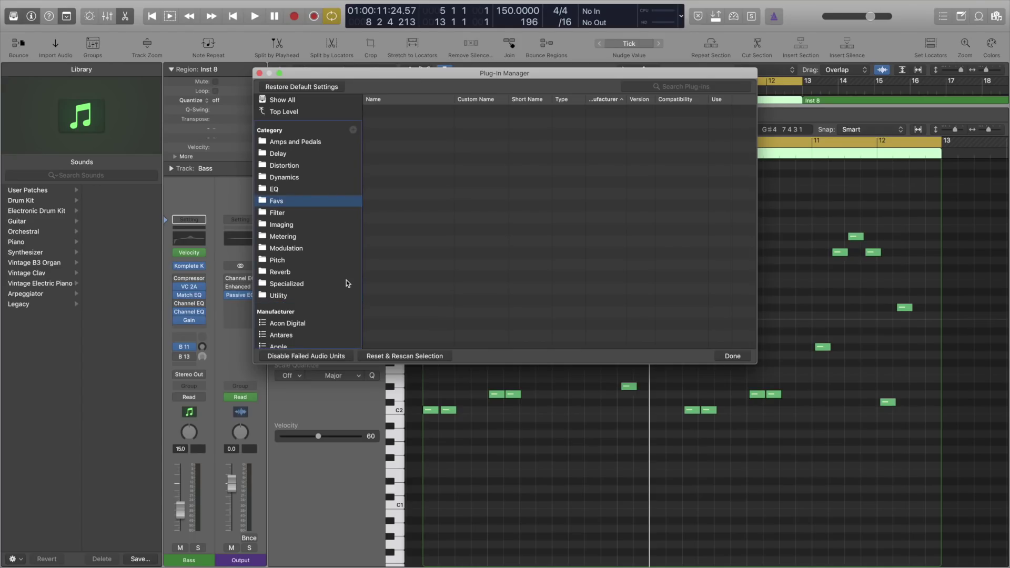